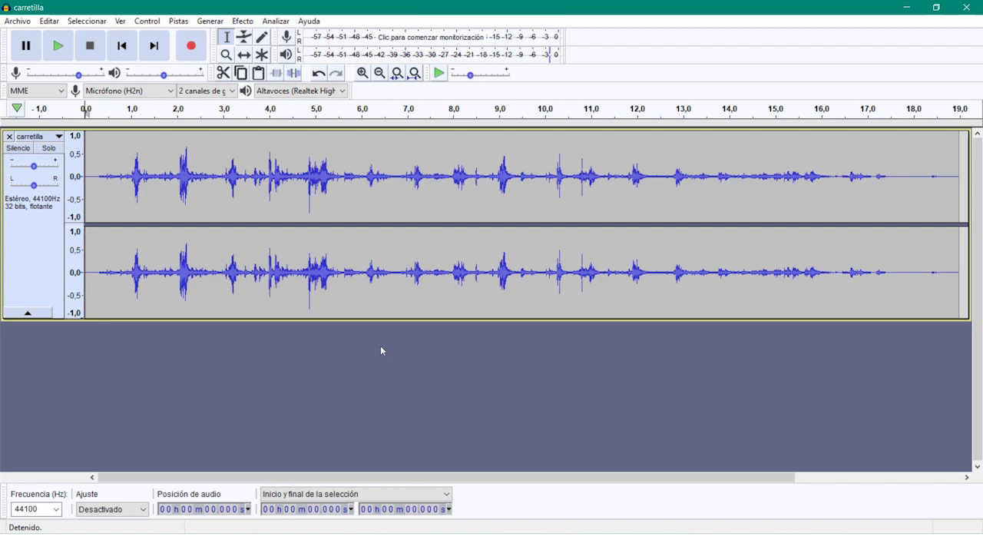
Step: Play the opening seconds of the carretilla track and stop playback
left_click(59, 47)
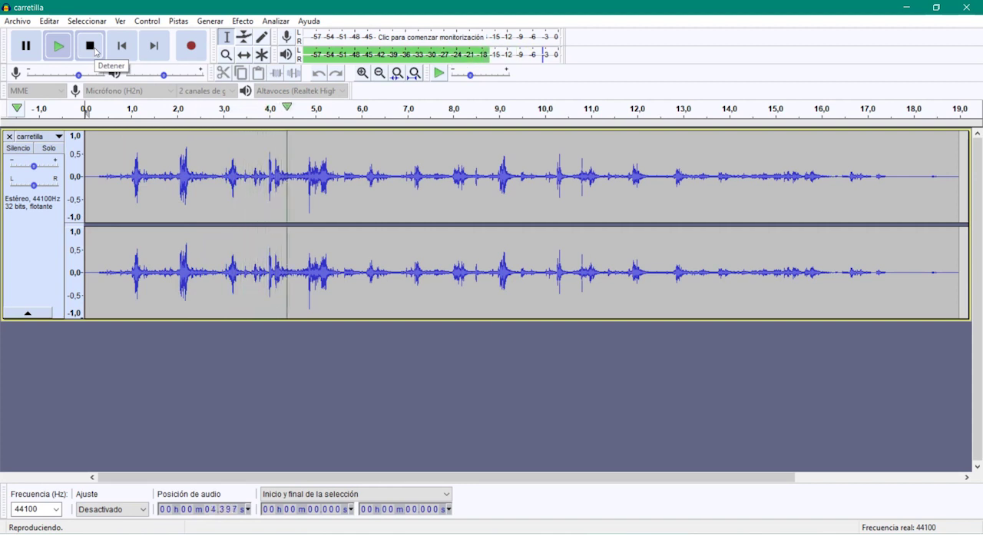
left_click(92, 49)
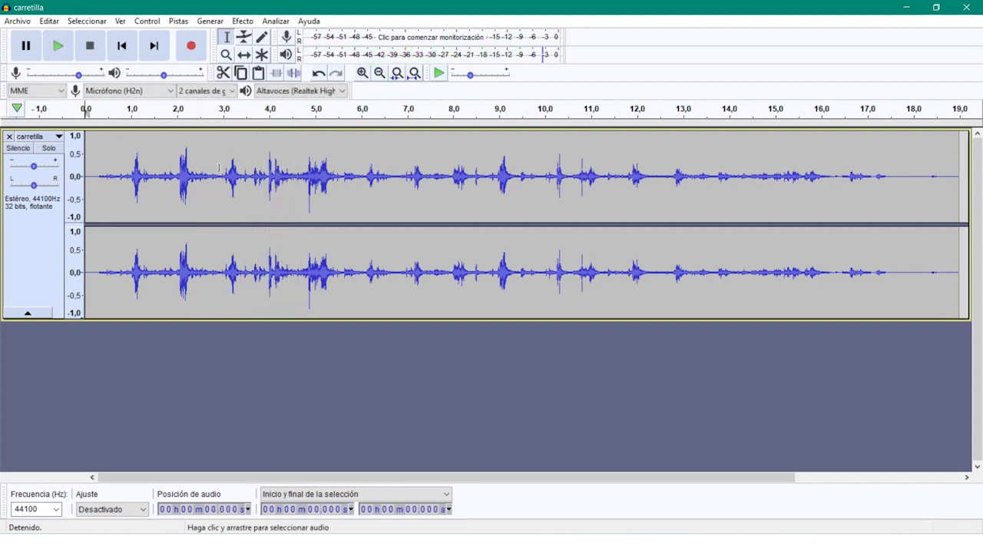
Step: Select the audio from about 0.97 to 3.63 s and preview Reverb on it with a room size of 78%
left_click(253, 165)
left_click_drag(253, 165, 130, 178)
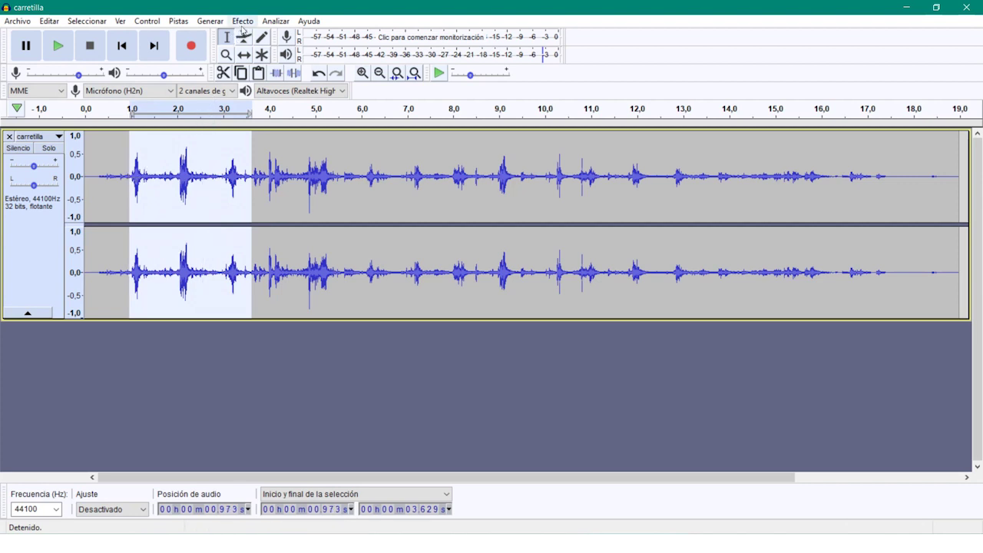
left_click(243, 23)
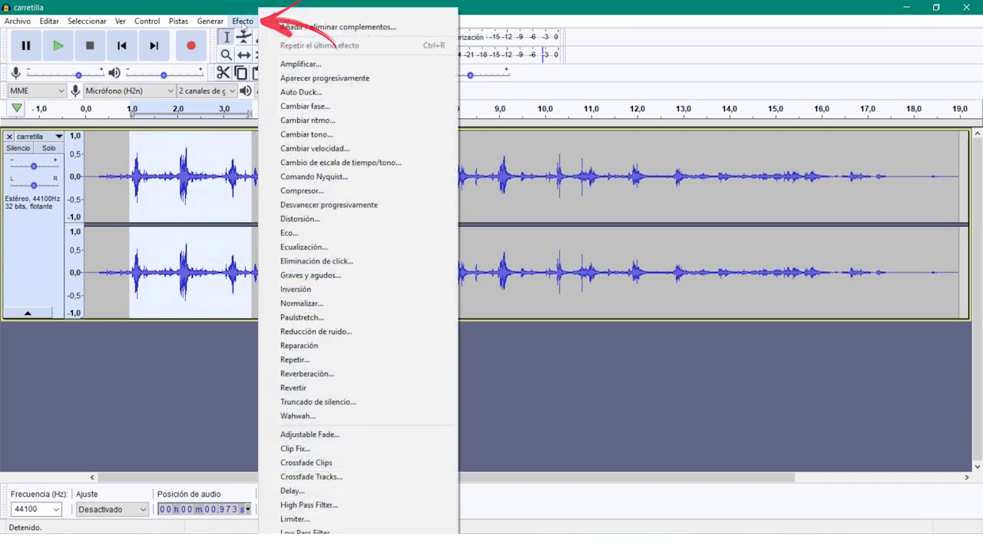
left_click(321, 375)
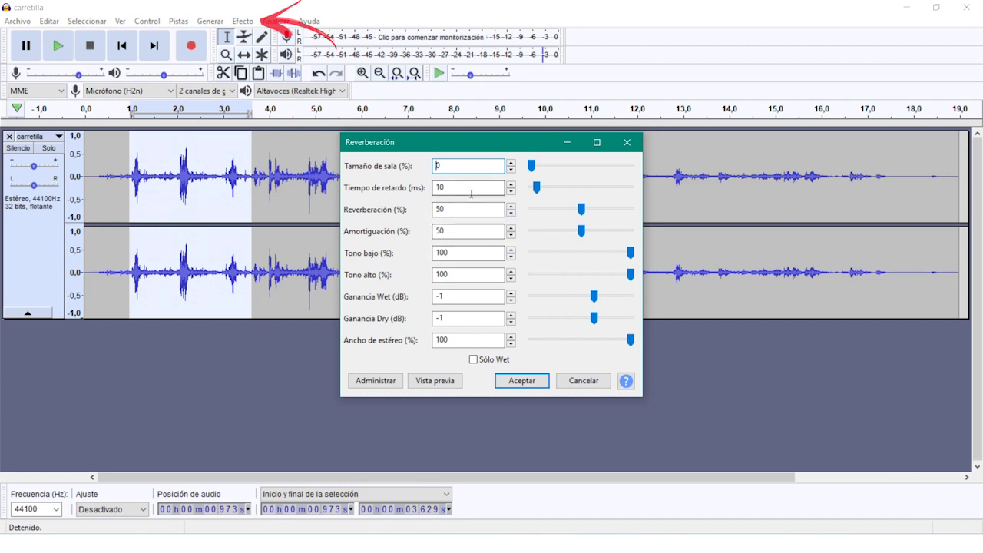
left_click_drag(531, 166, 611, 171)
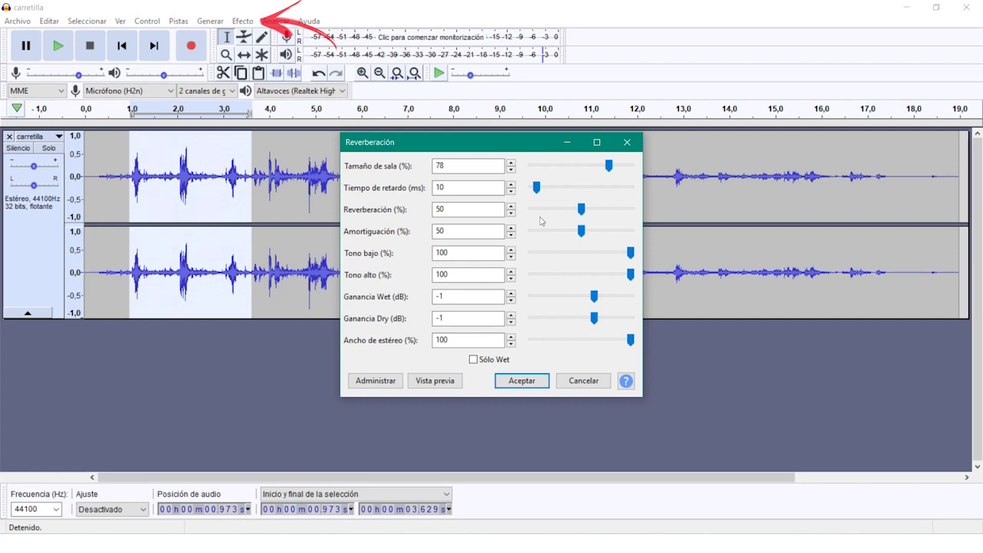
left_click(440, 384)
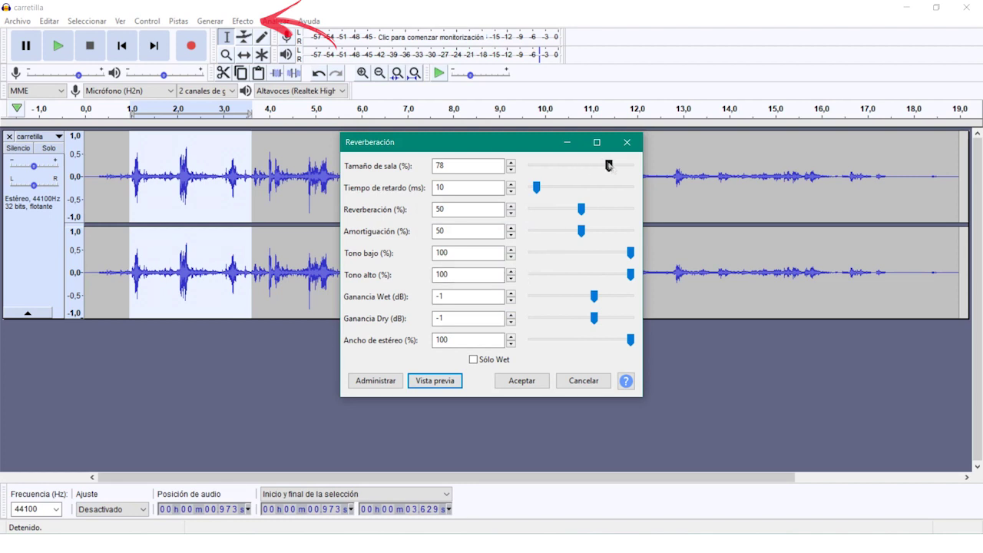
Step: Set the reverb's delay time to 46 ms and reverberation to 74%, preview it and apply the effect
left_click_drag(537, 187, 606, 210)
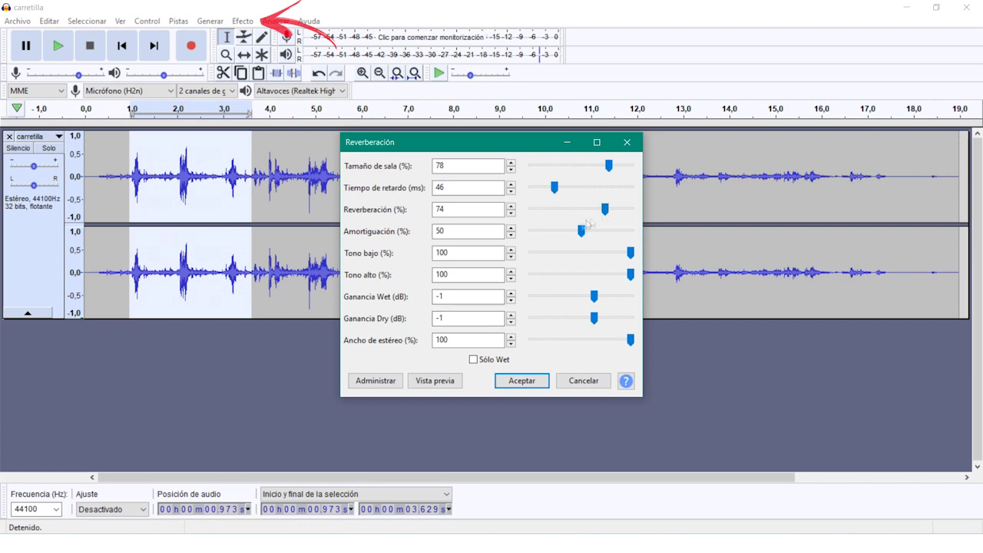
left_click(453, 383)
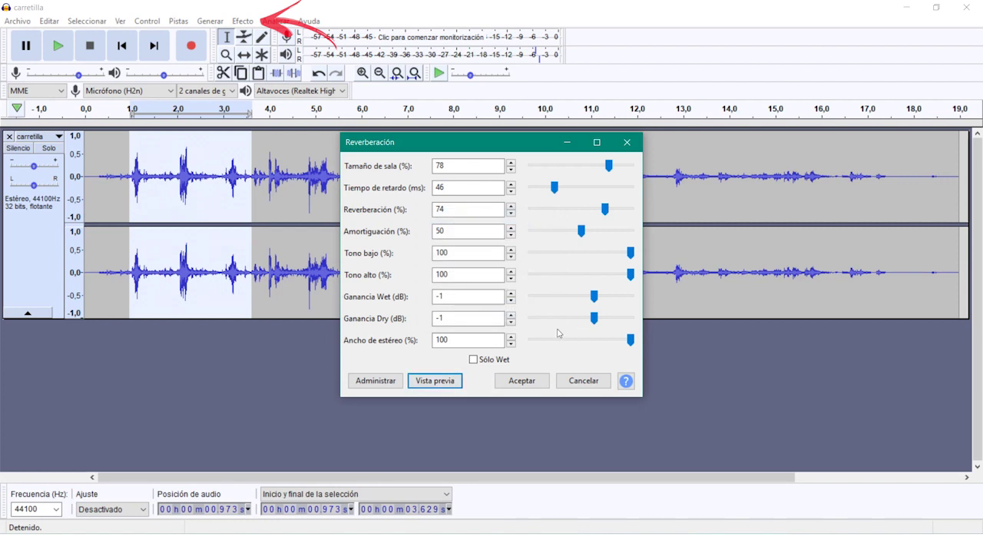
left_click(519, 383)
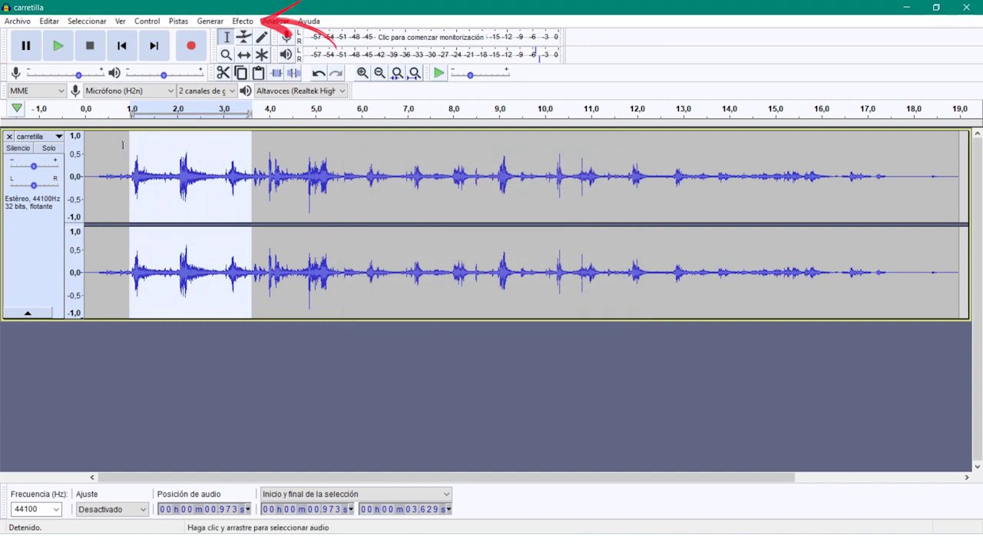
Step: Play the track from its beginning to hear the reverb, and stop playback
left_click(130, 51)
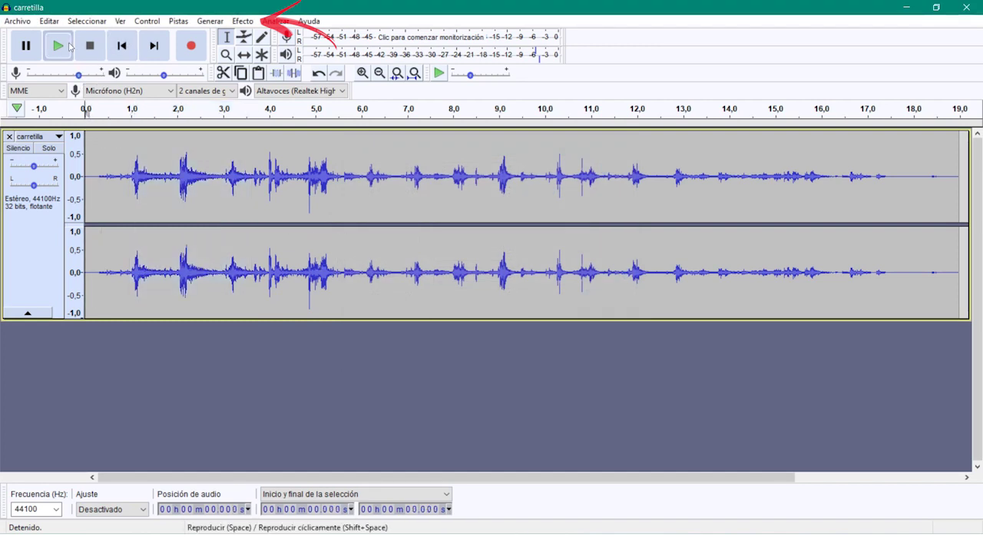
left_click(68, 47)
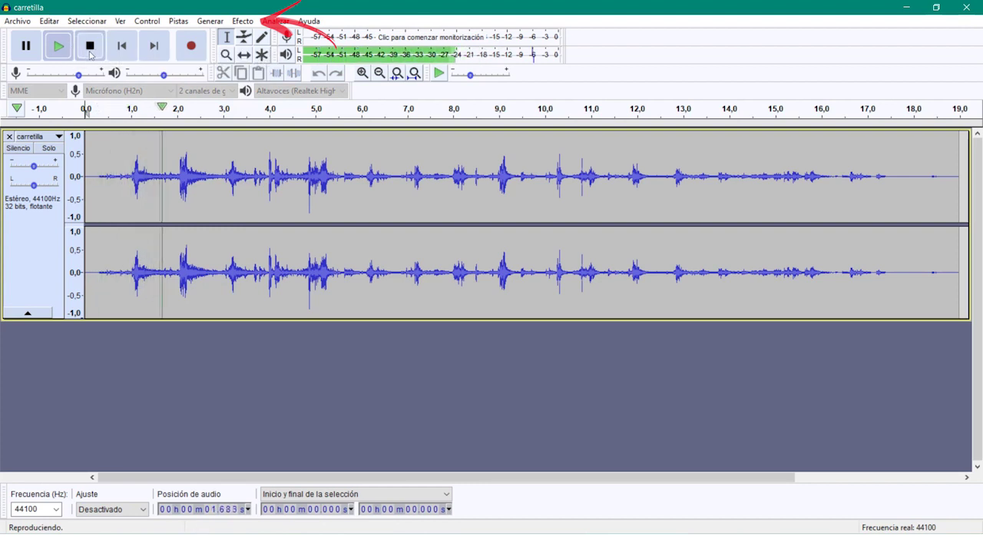
left_click(90, 48)
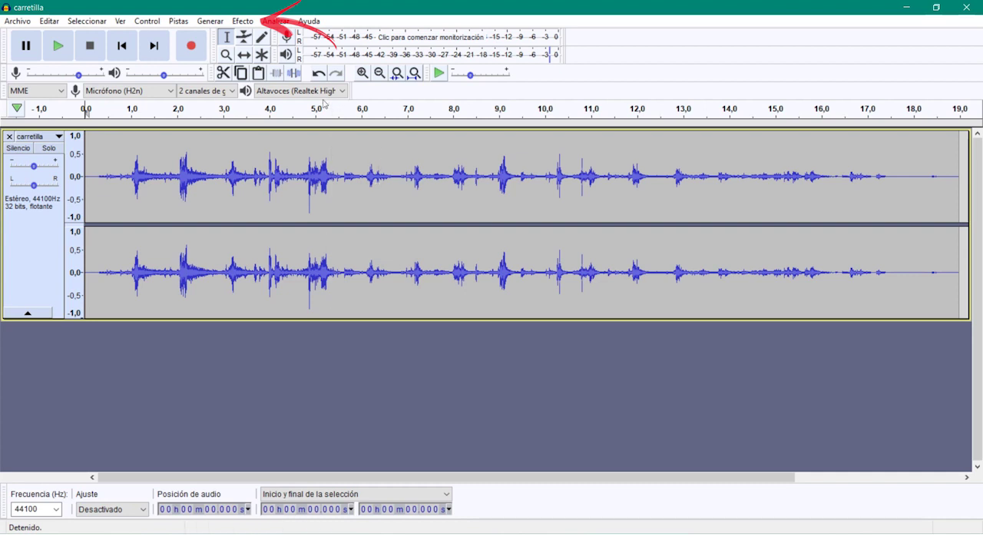
left_click(472, 426)
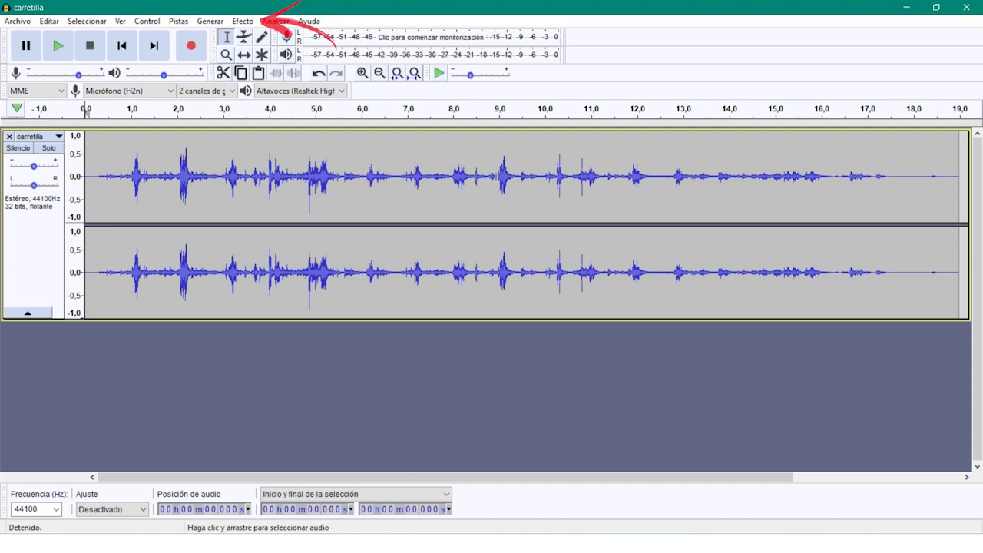
Step: Select the whole track and amplify it by 21 dB with clipping allowed
left_click(80, 22)
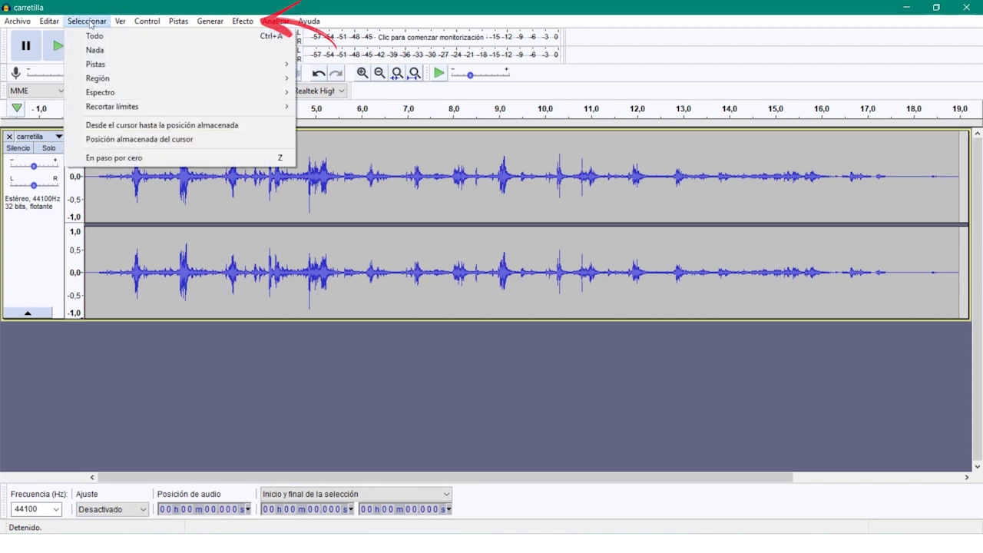
left_click(94, 36)
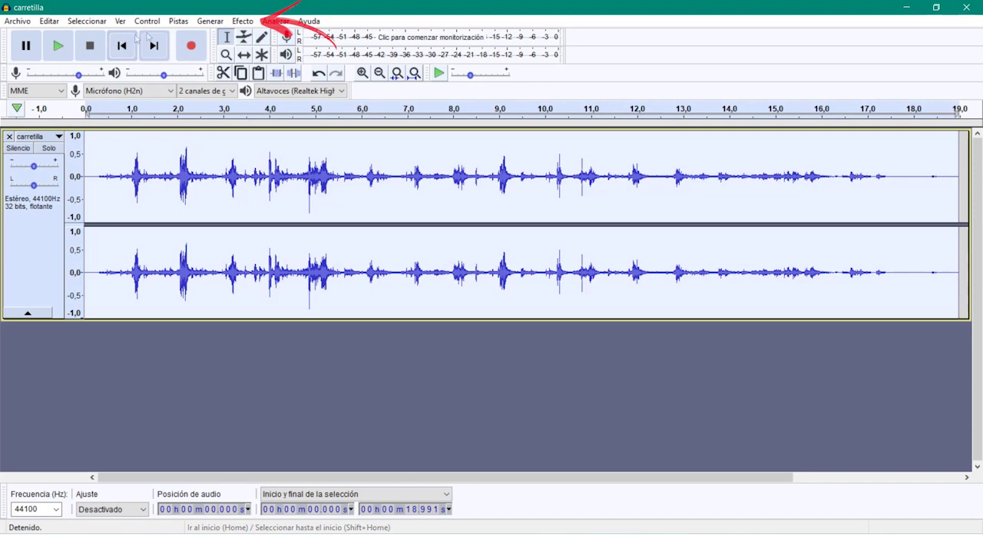
left_click(242, 21)
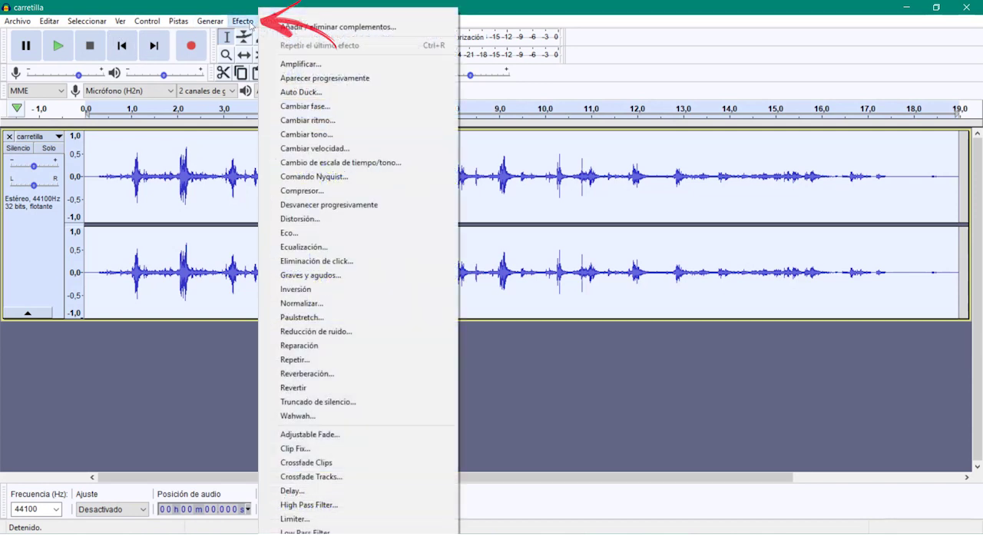
left_click(301, 64)
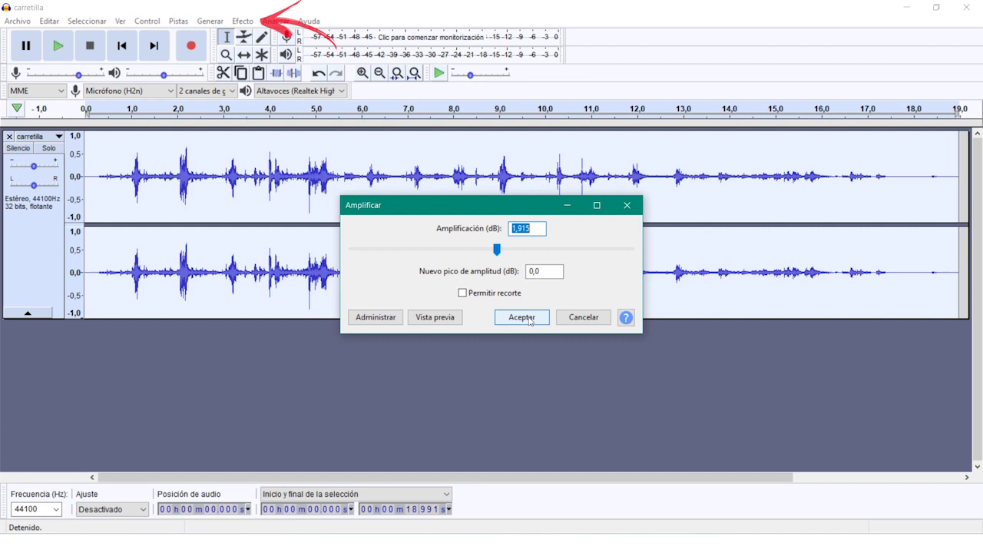
left_click(498, 250)
left_click_drag(499, 251, 554, 262)
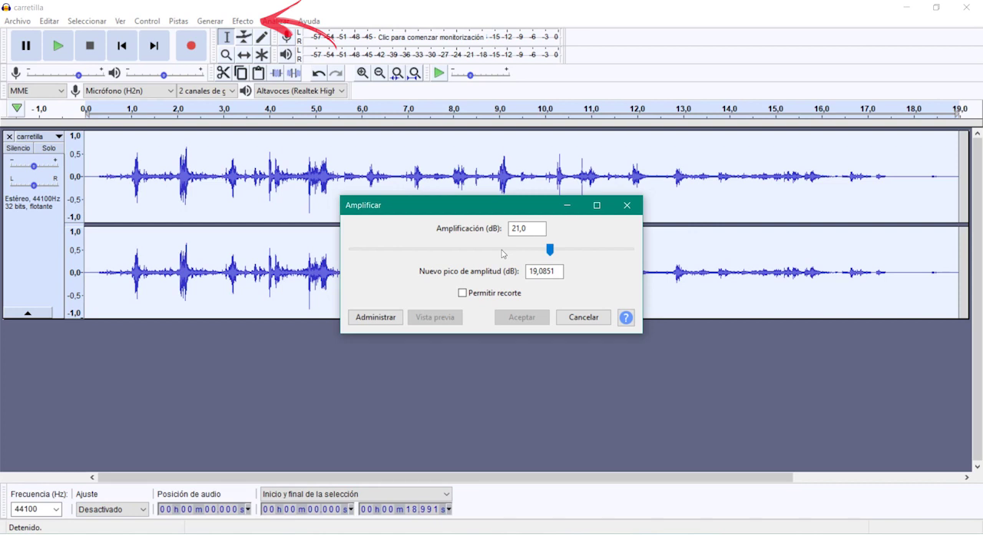
left_click(478, 295)
left_click(516, 320)
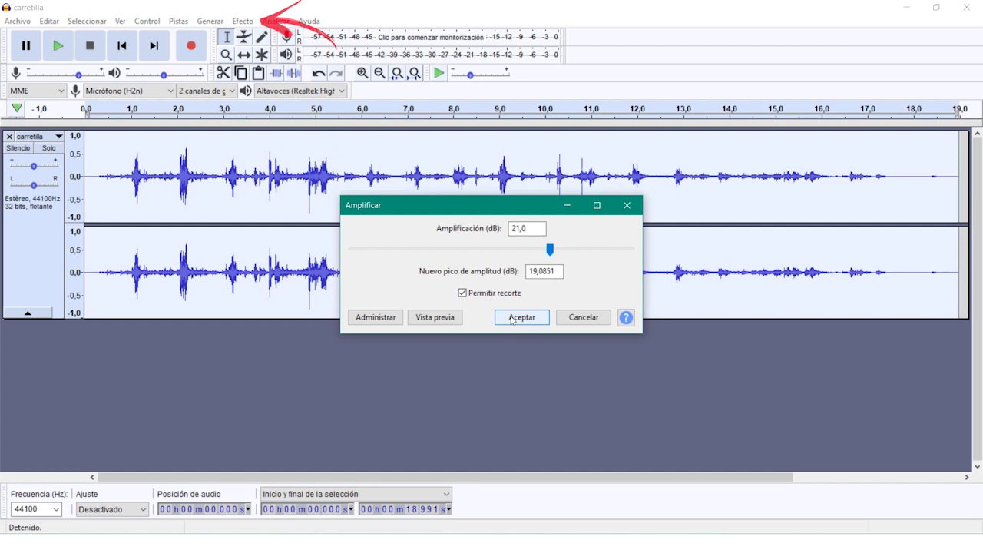
left_click_drag(537, 228, 508, 229)
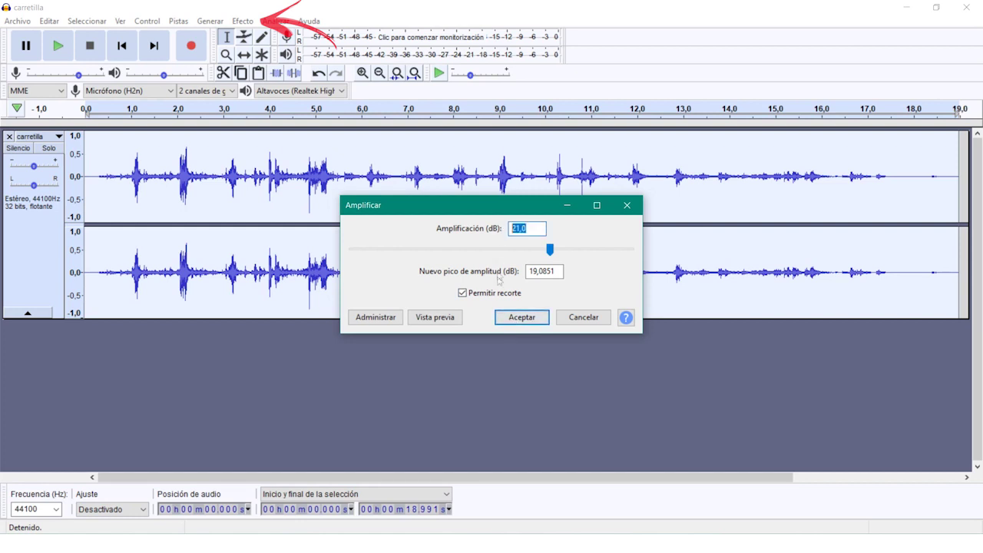
left_click(523, 316)
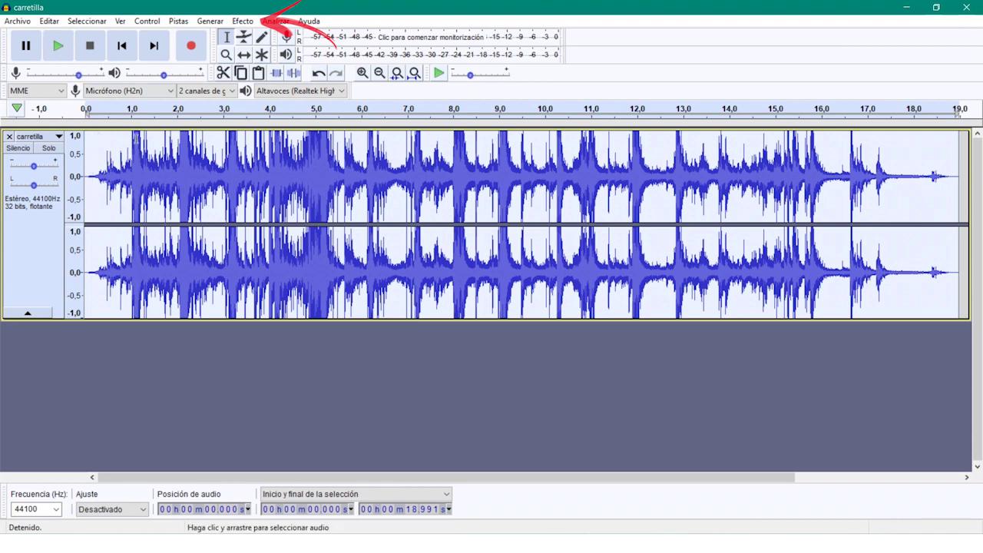
Step: Inspect the first loud peak, play the track from about 0.2 s, and undo the amplification
left_click_drag(129, 141, 149, 143)
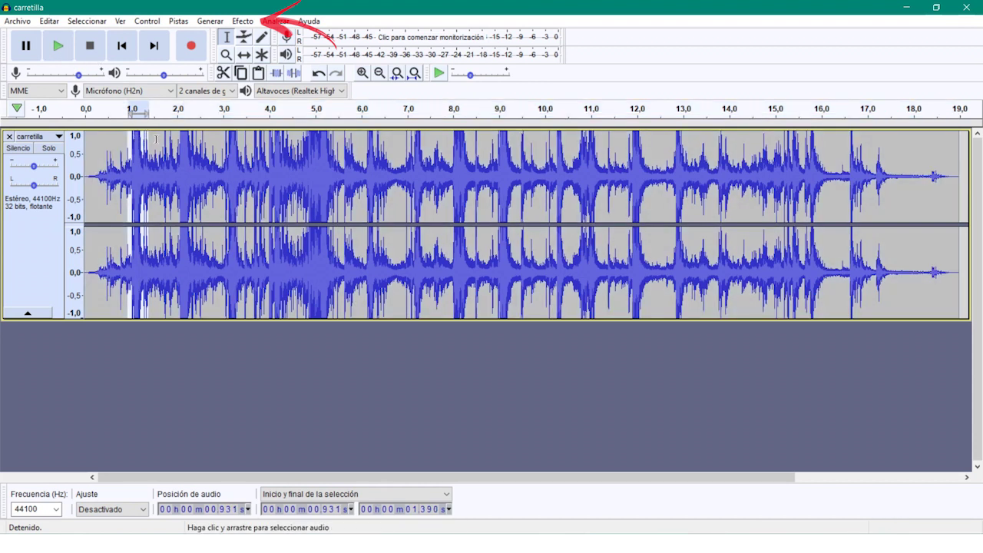
left_click(95, 142)
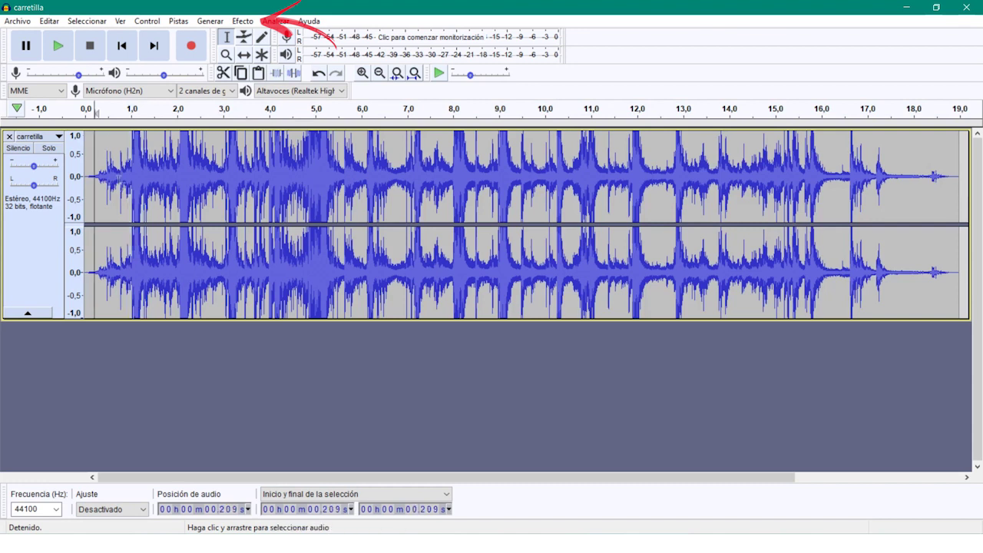
left_click(59, 46)
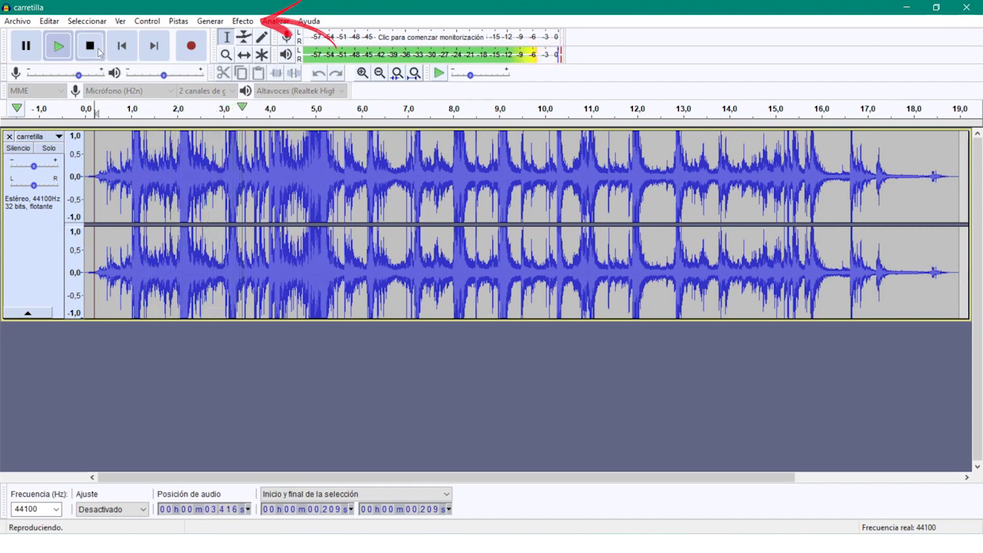
left_click(90, 47)
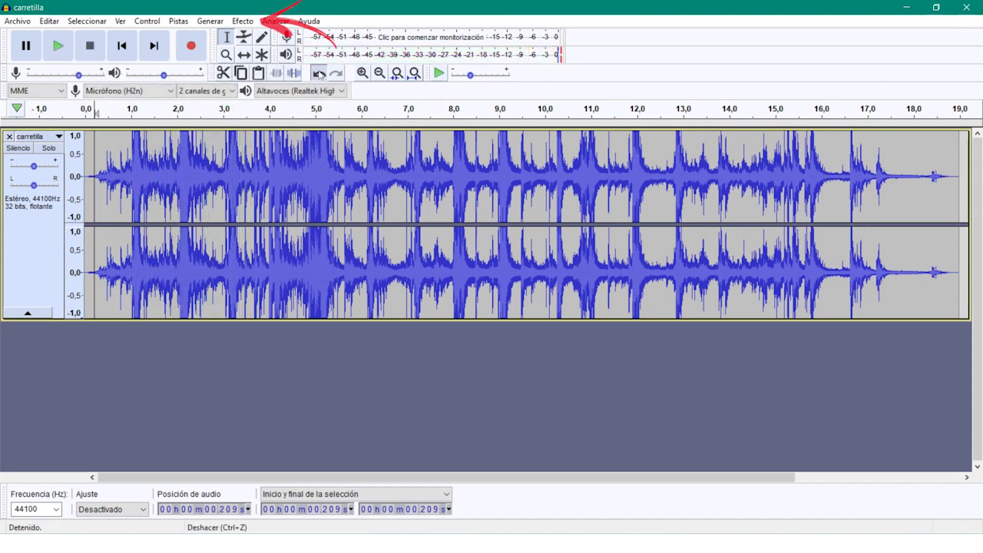
left_click(319, 73)
Step: Amplify the whole track by the suggested 1.915 dB
left_click(242, 22)
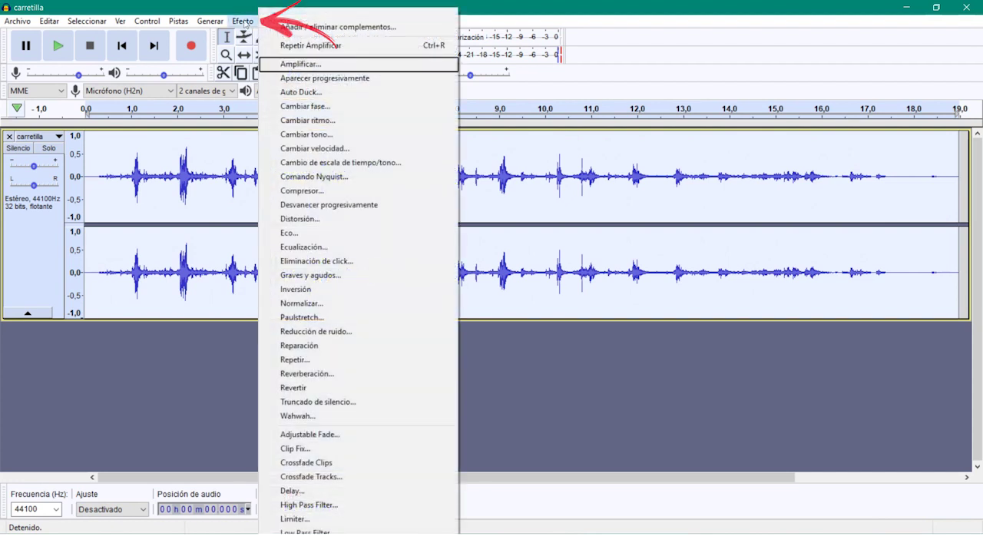
left_click(300, 64)
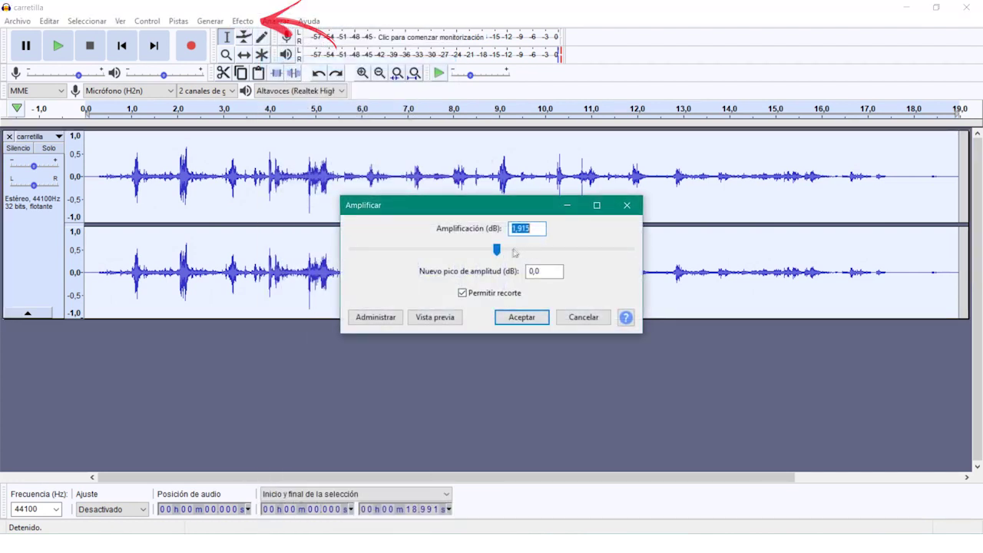
left_click(510, 318)
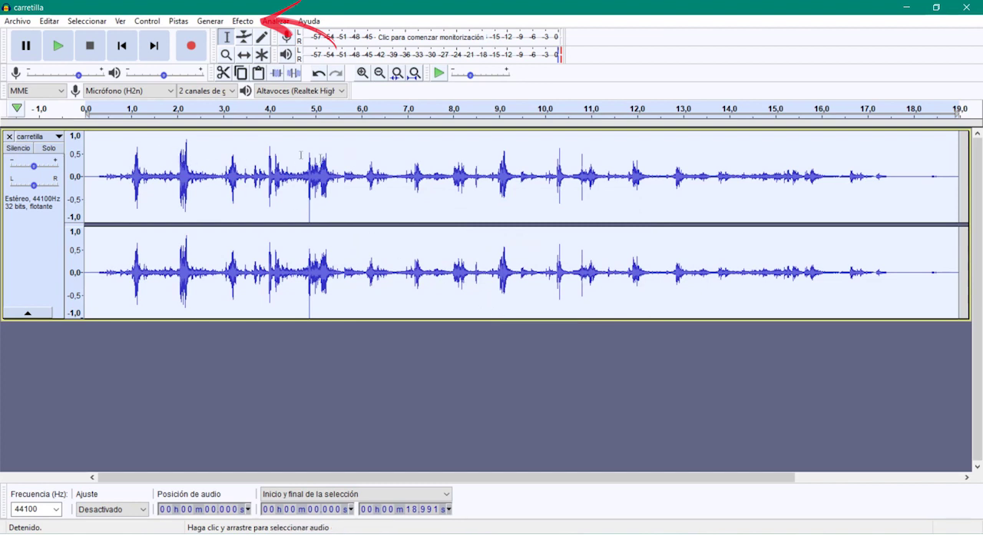
Step: Play the start of the amplified track, and check the suggested gain in Amplify without applying it
left_click(58, 47)
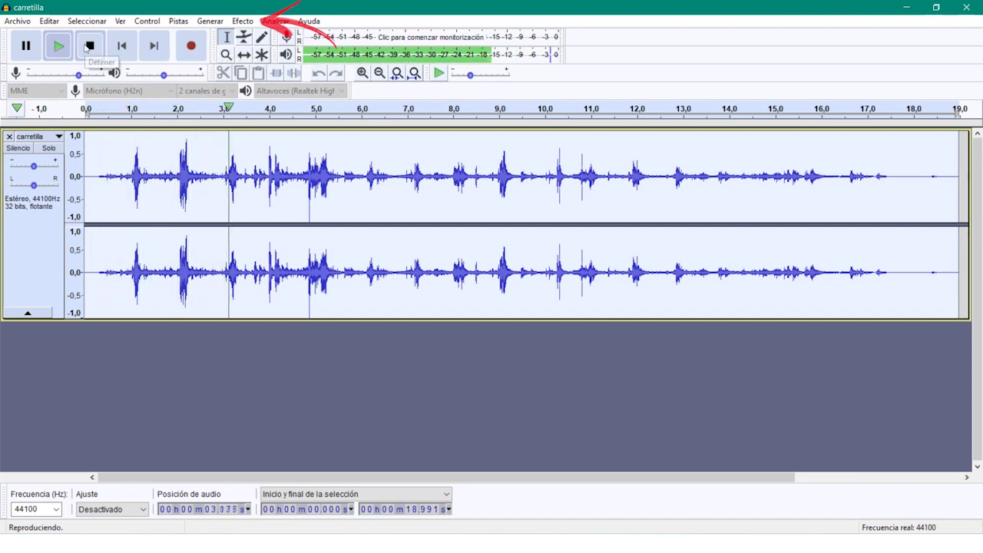
left_click(87, 48)
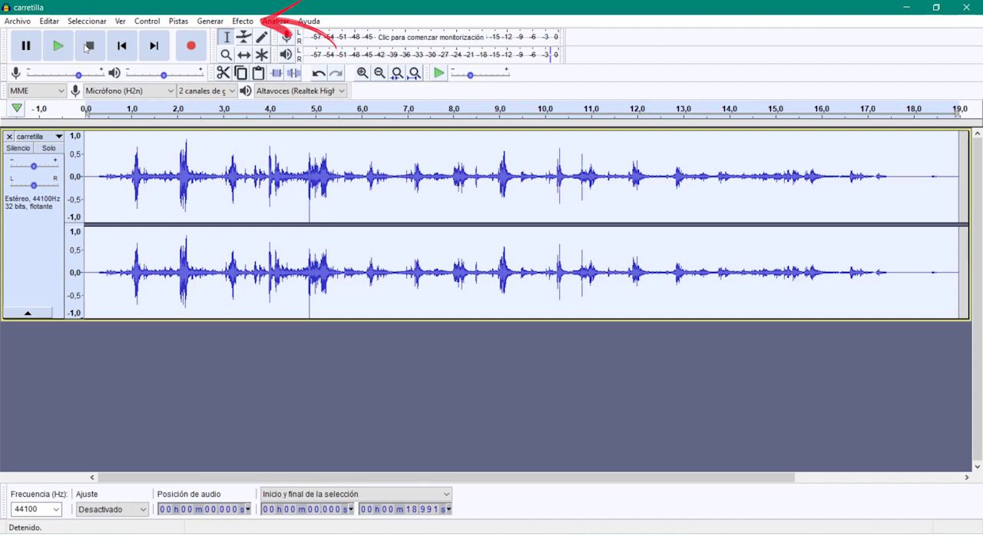
left_click(242, 21)
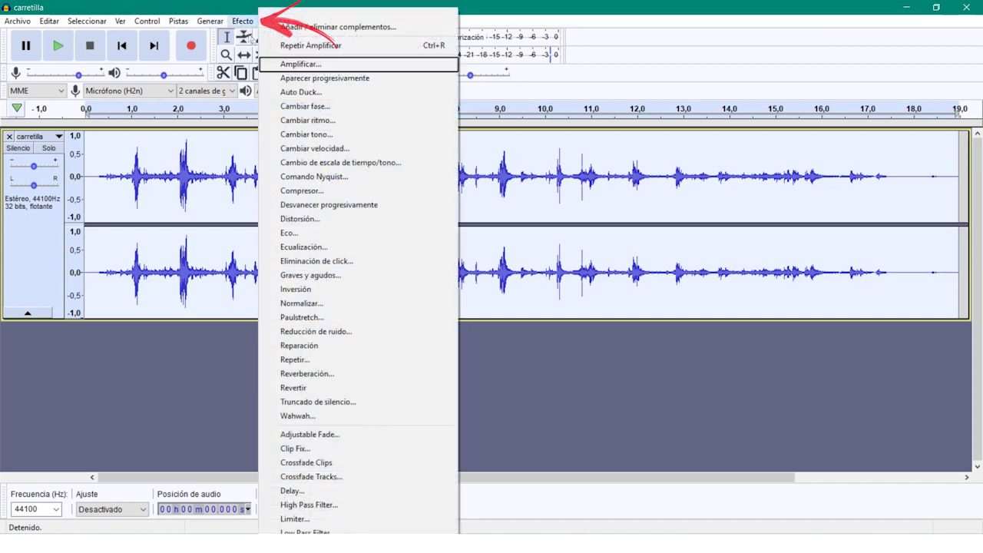
left_click(300, 65)
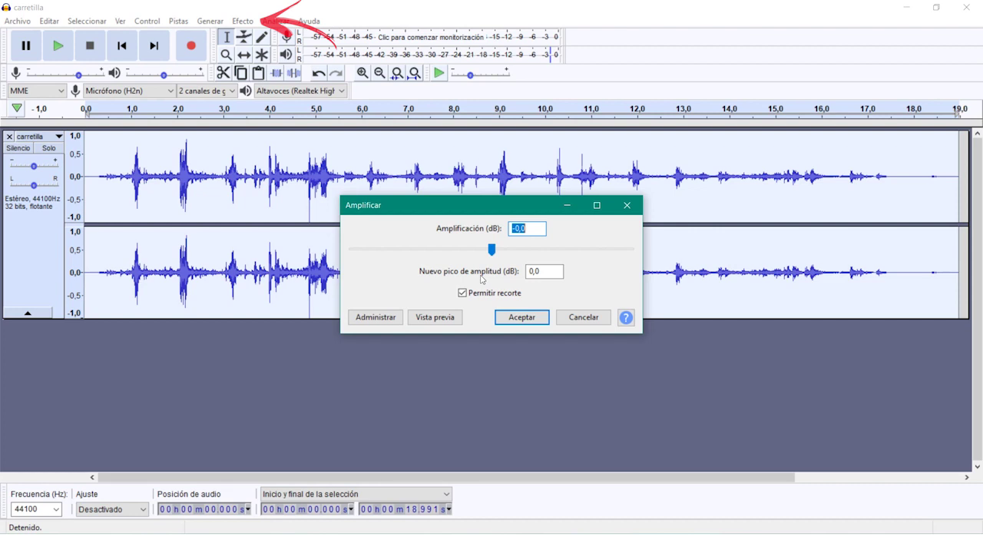
left_click(584, 317)
Step: Switch the carretilla track's display to the waveform (dB) view
left_click(45, 139)
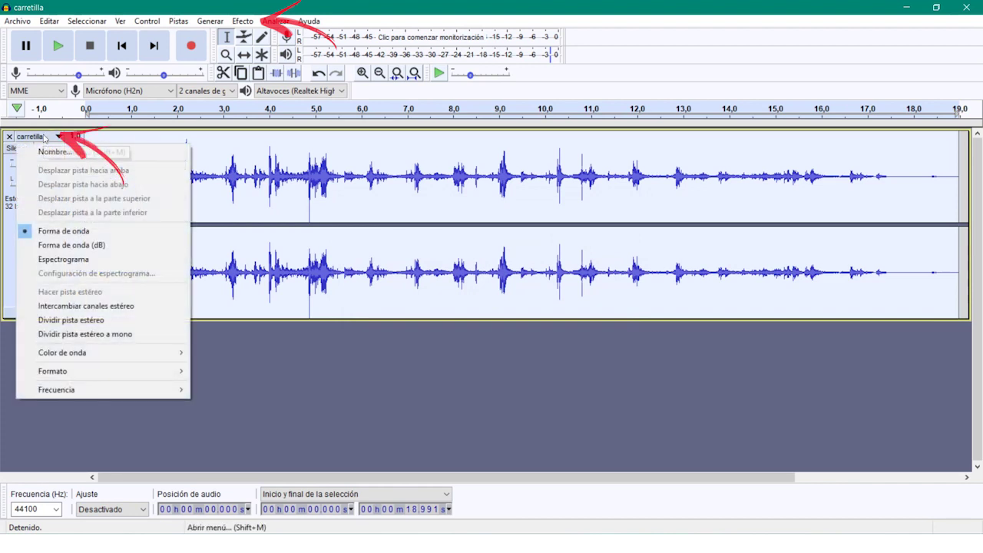
left_click(91, 248)
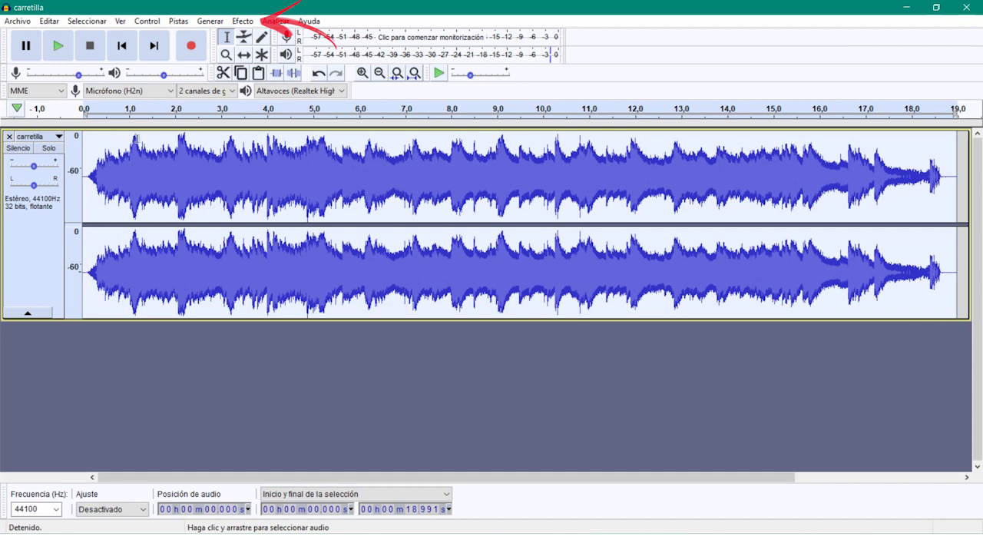
Step: Amplify the whole carretilla track to a new peak amplitude of -10 dB
left_click(242, 21)
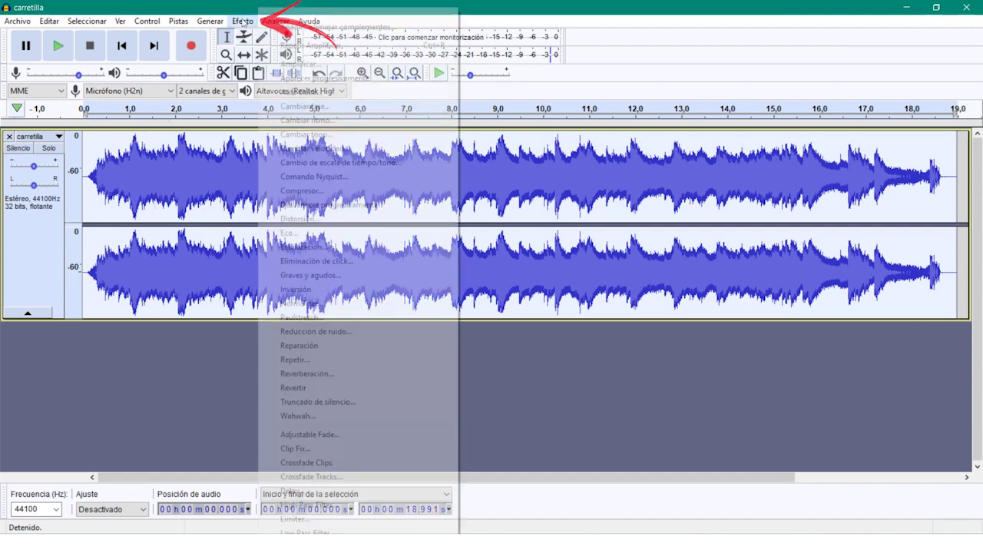
left_click(292, 65)
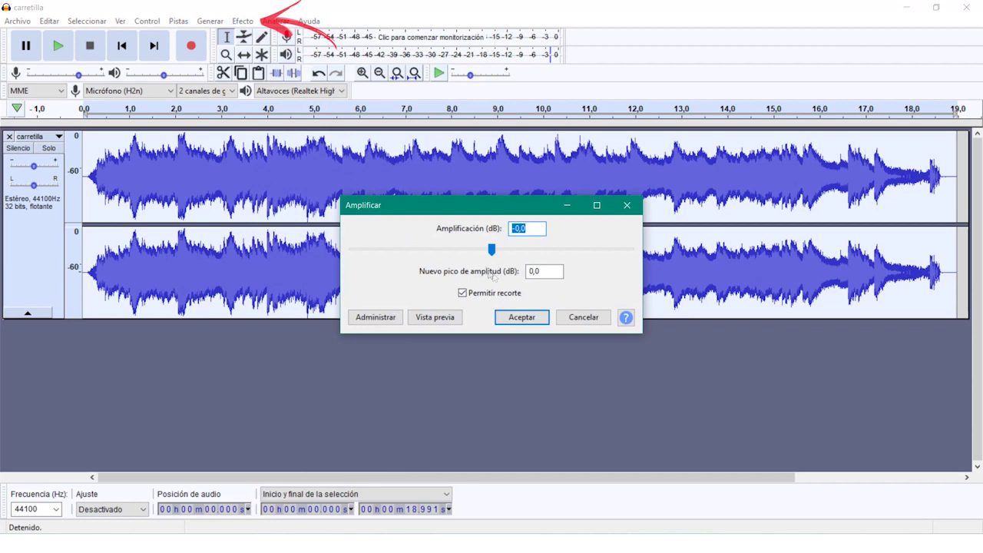
left_click_drag(556, 271, 520, 270)
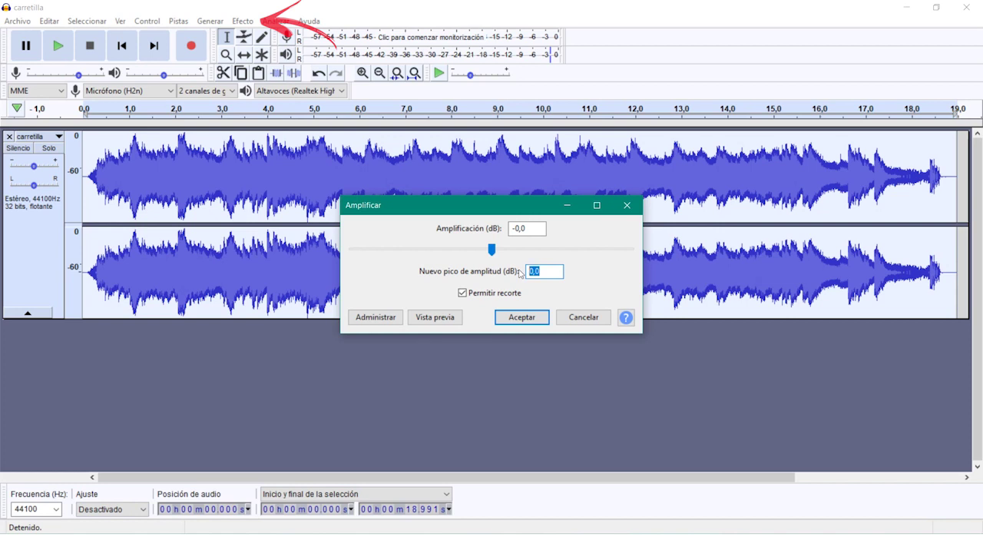
type("-10")
left_click(521, 316)
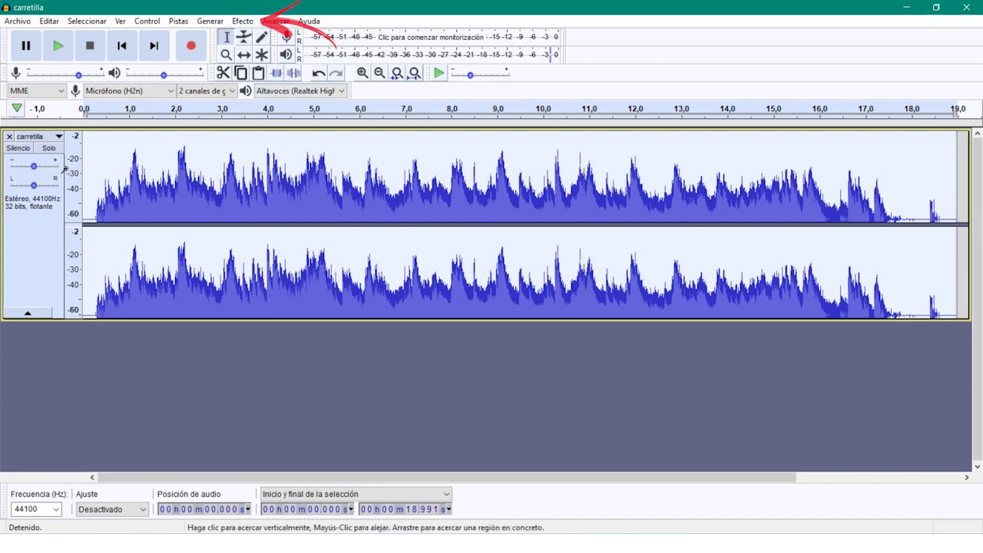
Step: Amplify the whole carretilla track to a new peak amplitude of -5 dB, and adjust the vertical zoom of its dB scale
left_click(263, 21)
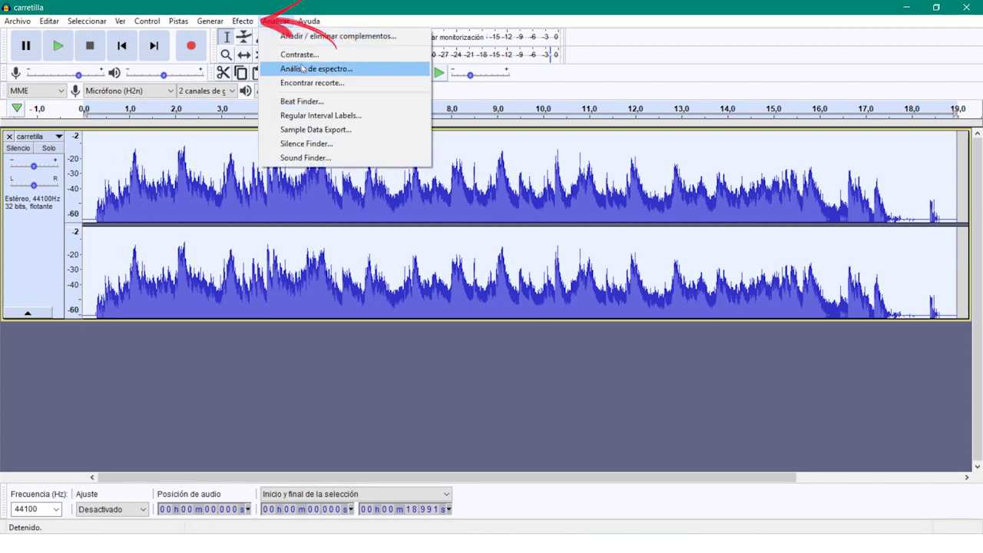
mouse_move(243, 20)
left_click(265, 66)
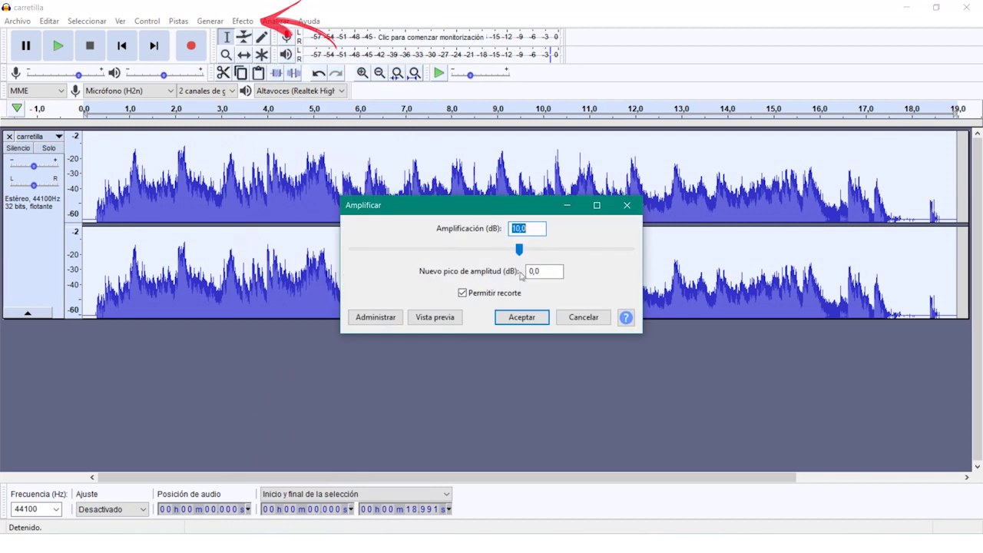
key("Tab")
type("-5")
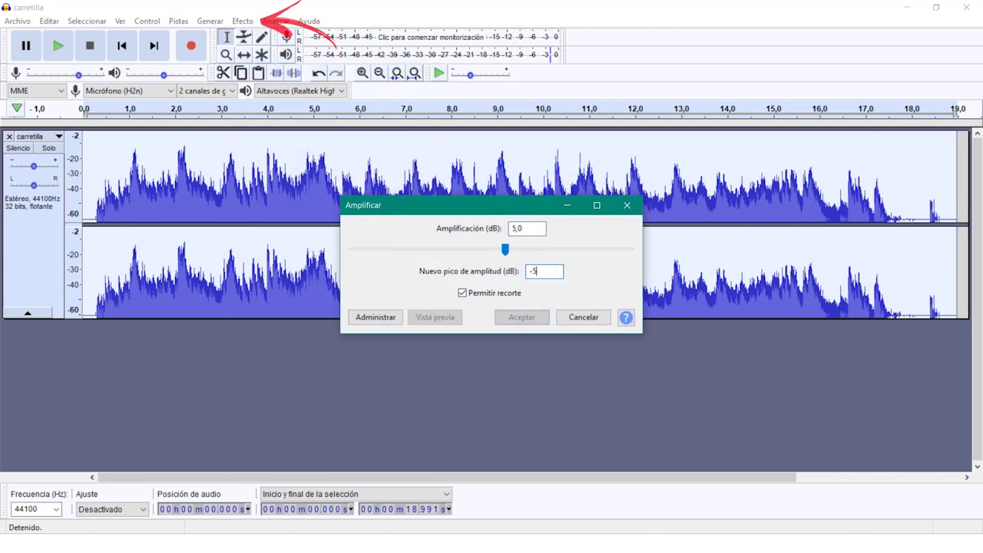
left_click(521, 317)
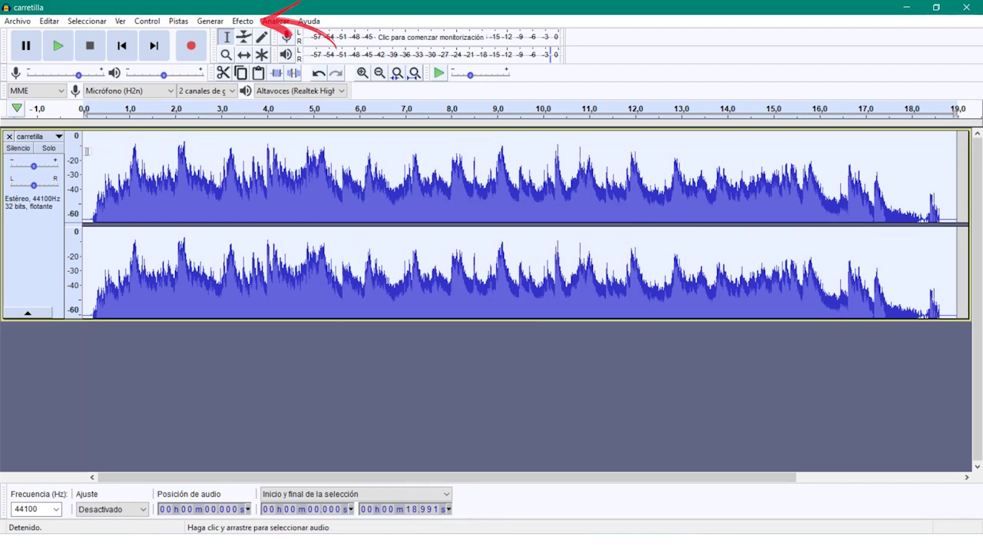
left_click(73, 154)
left_click(73, 155, "shift")
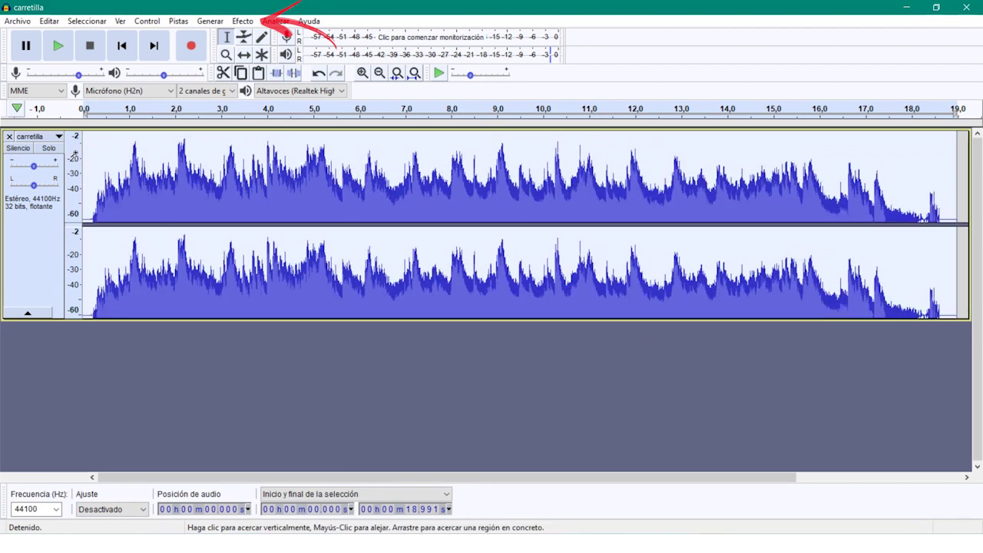